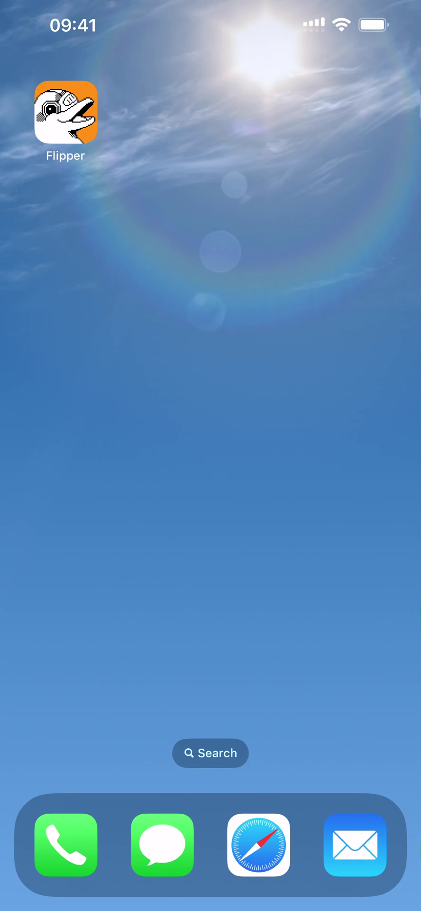
Launch the Flipper app and pair the found Flipper Zero over Bluetooth.
{"action": "left_click", "coordinate": [66, 112]}
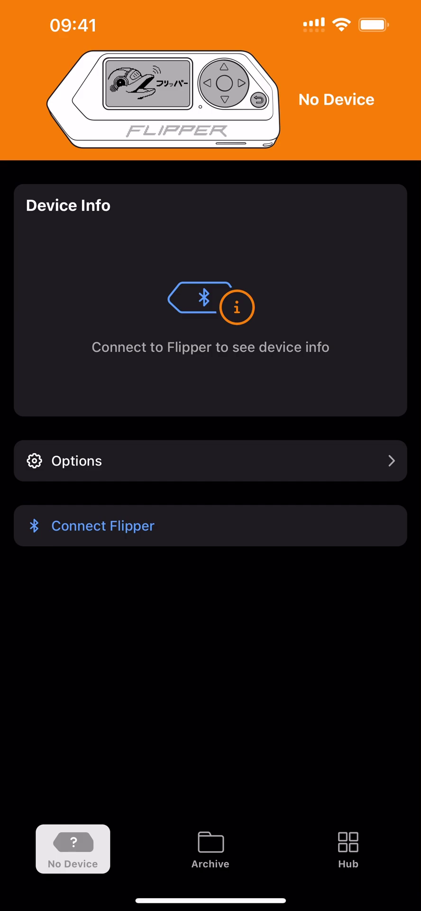
{"action": "left_click", "coordinate": [211, 525]}
{"action": "left_click", "coordinate": [211, 775]}
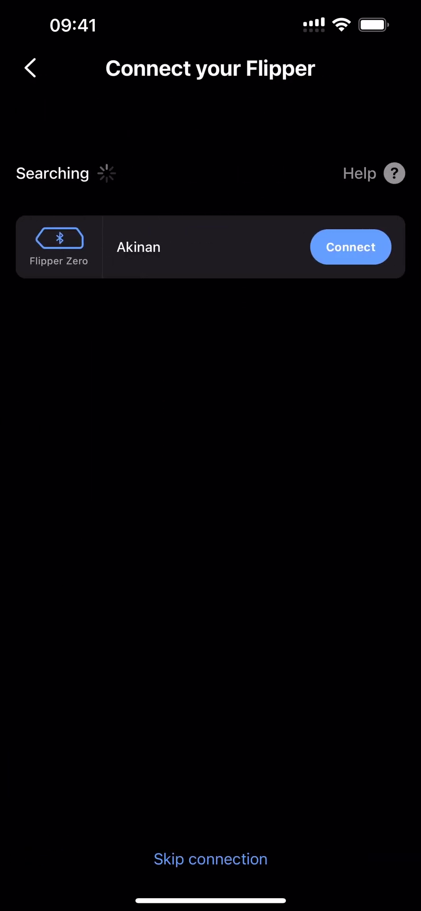
{"action": "left_click", "coordinate": [351, 246]}
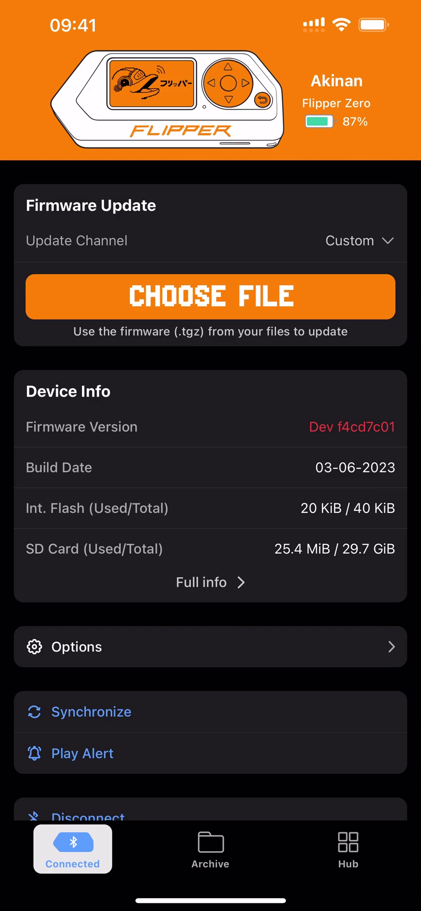
Choose the Release update channel and install firmware Release 0.84.2, confirming the prompt.
{"action": "left_click", "coordinate": [359, 241]}
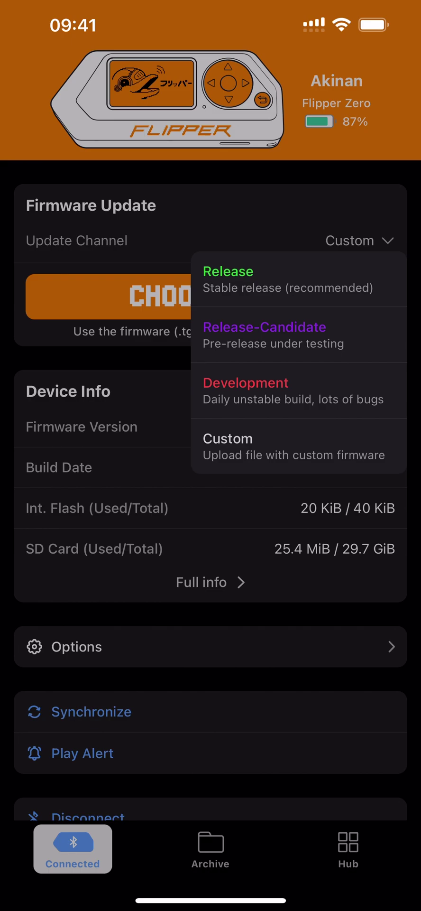
{"action": "left_click", "coordinate": [288, 279]}
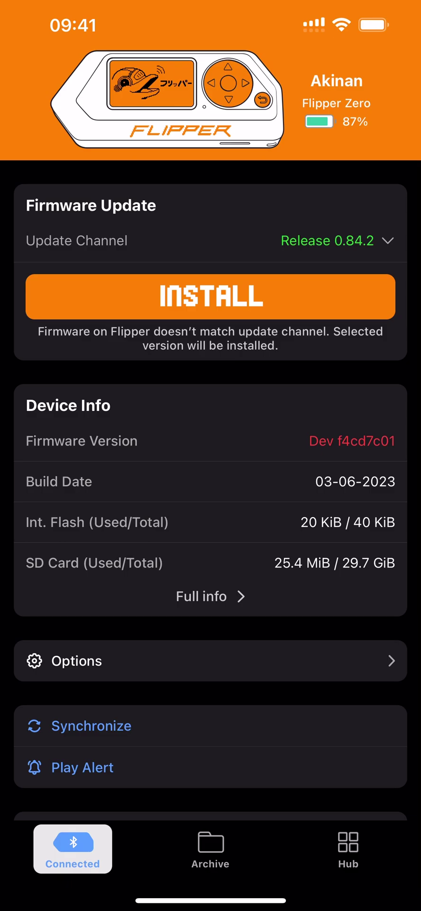
{"action": "left_click", "coordinate": [211, 297]}
{"action": "left_click", "coordinate": [211, 511]}
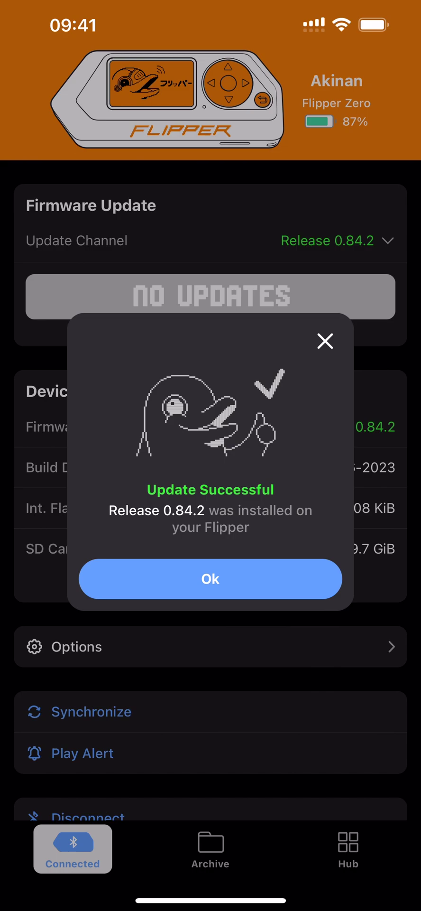
Dismiss the Update Successful message and search Safari for 'unleashed firmware release'.
{"action": "left_click", "coordinate": [211, 579]}
{"action": "left_click_drag", "start_coordinate": [211, 901], "coordinate": [211, 664]}
{"action": "left_click", "coordinate": [259, 842]}
{"action": "left_click", "coordinate": [211, 807]}
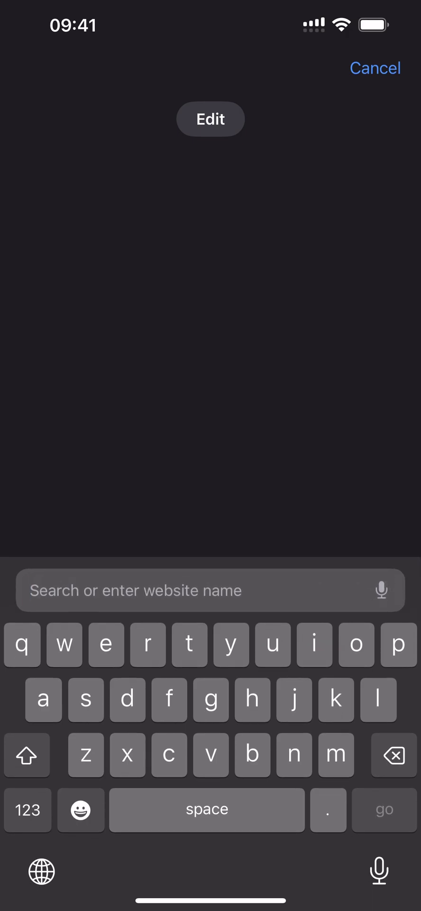
{"action": "type", "text": "unlesh"}
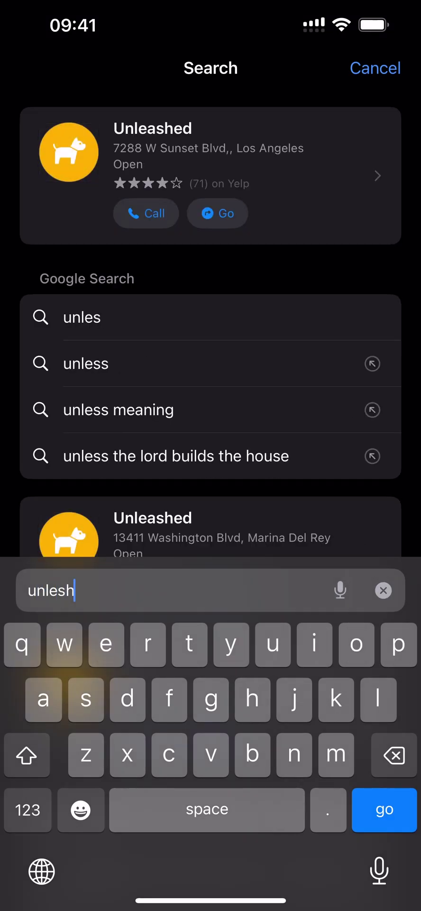
{"action": "type", "text": "ed firm"}
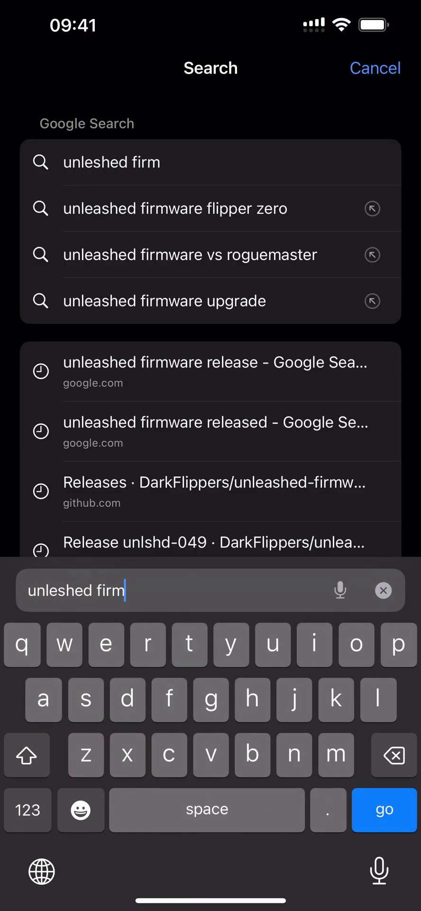
{"action": "type", "text": "ware "}
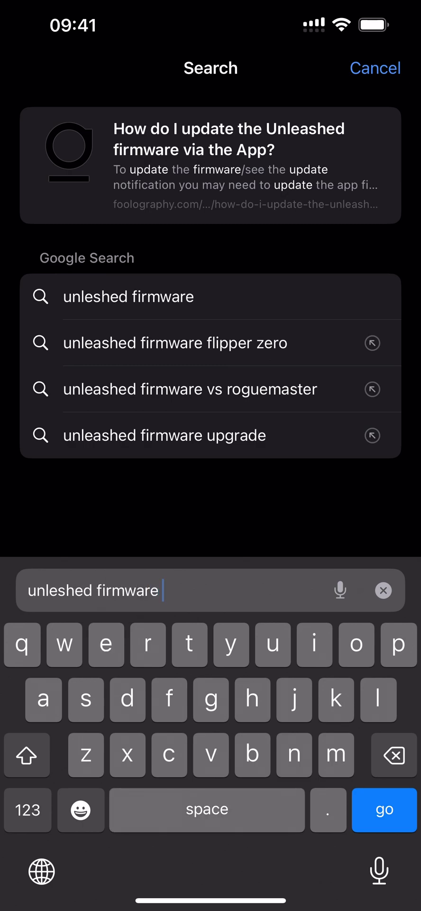
{"action": "type", "text": "release"}
{"action": "key", "text": "Return"}
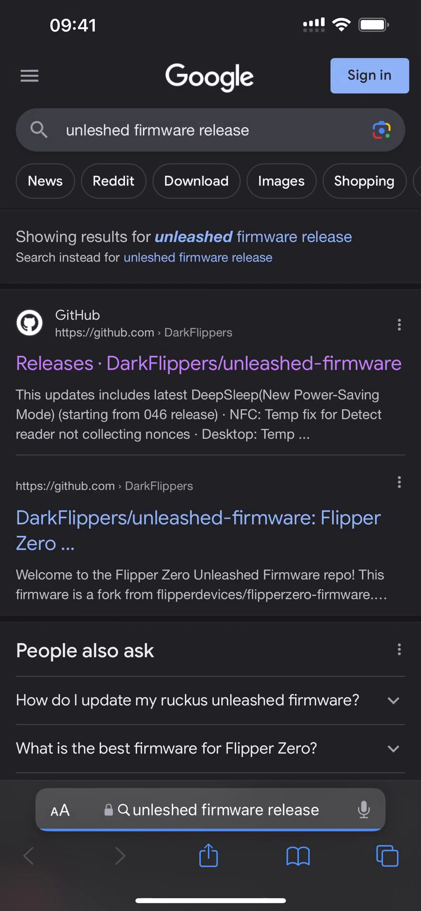
Download flipper-z-f7-update-unlshd-052n.tgz from the GitHub release assets and show Downloads.
{"action": "left_click", "coordinate": [208, 363]}
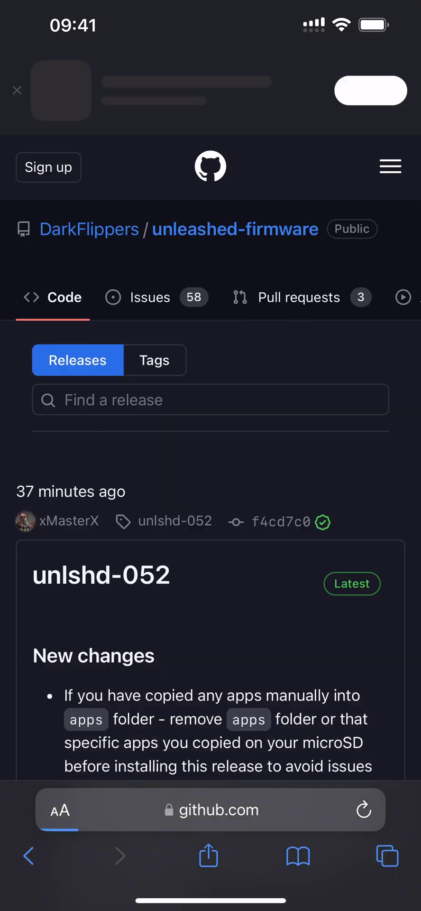
{"action": "scroll", "coordinate": [211, 456], "scroll_direction": "down", "scroll_amount": 9}
{"action": "scroll", "coordinate": [211, 455], "scroll_direction": "down", "scroll_amount": 15}
{"action": "scroll", "coordinate": [211, 456], "scroll_direction": "down", "scroll_amount": 20}
{"action": "scroll", "coordinate": [210, 456], "scroll_direction": "down", "scroll_amount": 8}
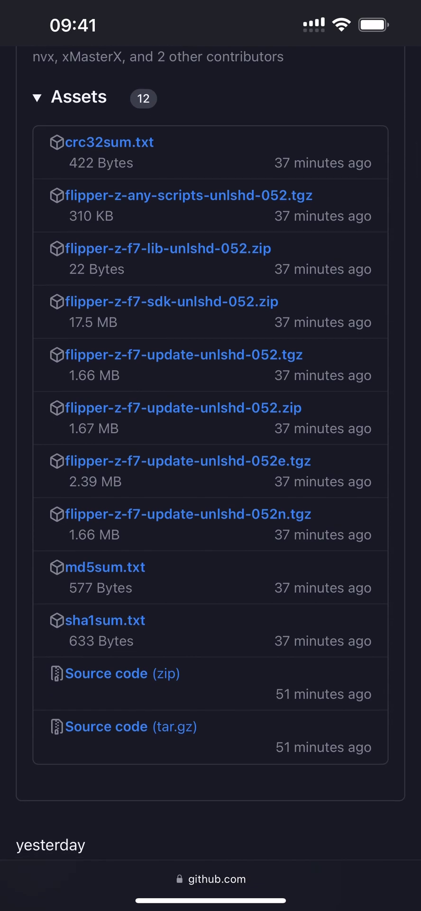
{"action": "left_click", "coordinate": [188, 514]}
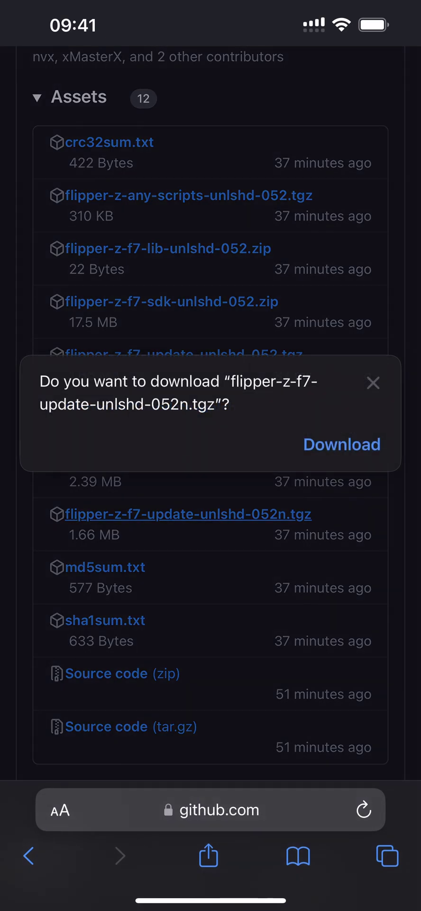
{"action": "left_click", "coordinate": [387, 442]}
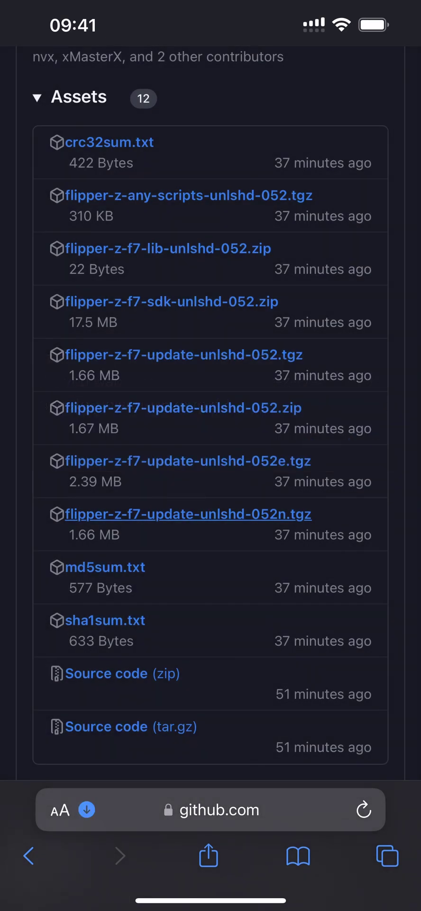
{"action": "left_click", "coordinate": [59, 810]}
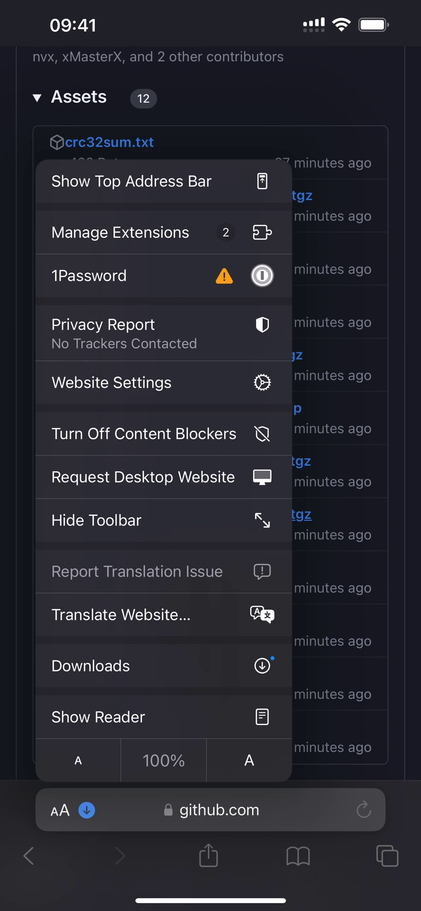
{"action": "left_click", "coordinate": [164, 665]}
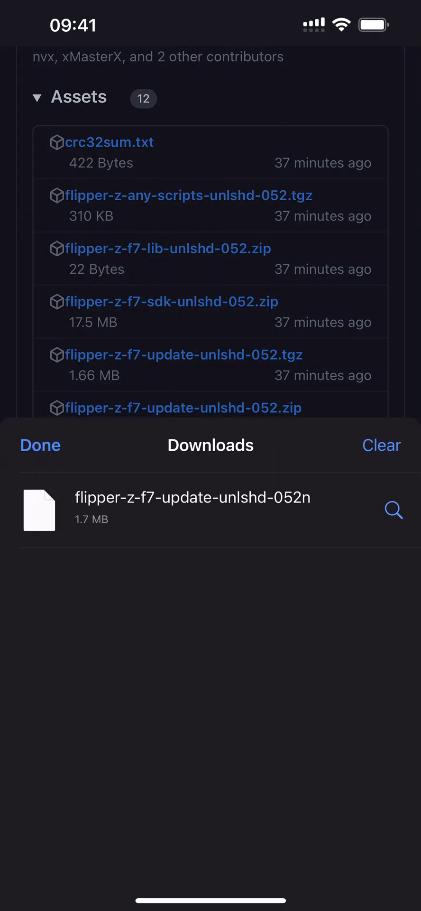
Share flipper-z-f7-update-unlshd-052n.tgz from its Files folder to the Flipper app.
{"action": "left_click", "coordinate": [394, 511]}
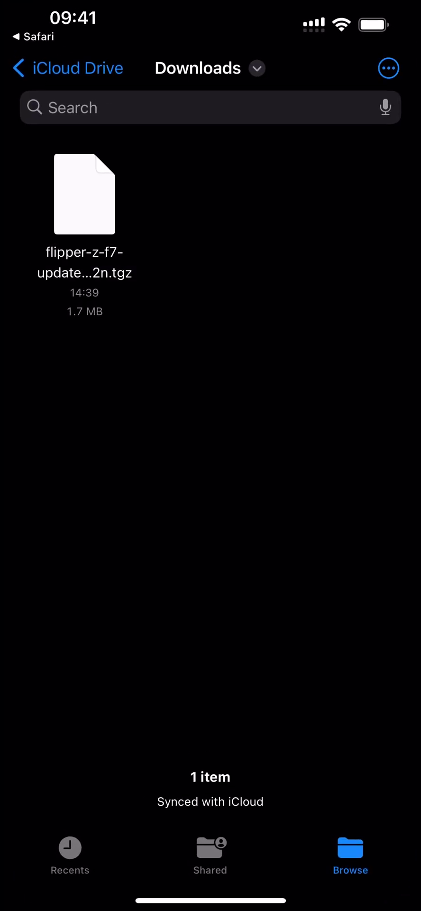
{"action": "left_click", "coordinate": [84, 194]}
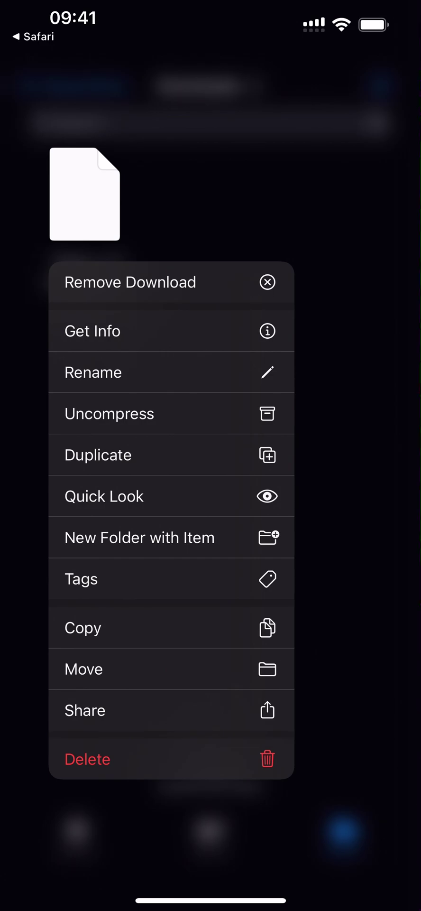
{"action": "left_click", "coordinate": [170, 711]}
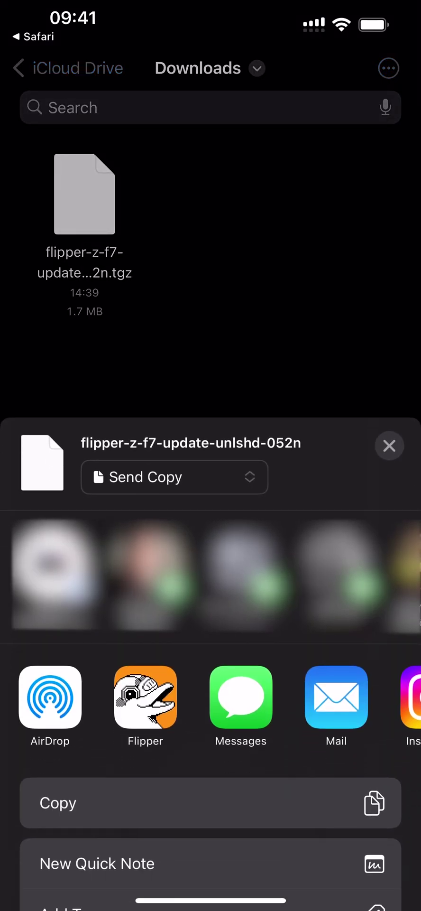
{"action": "left_click", "coordinate": [145, 697]}
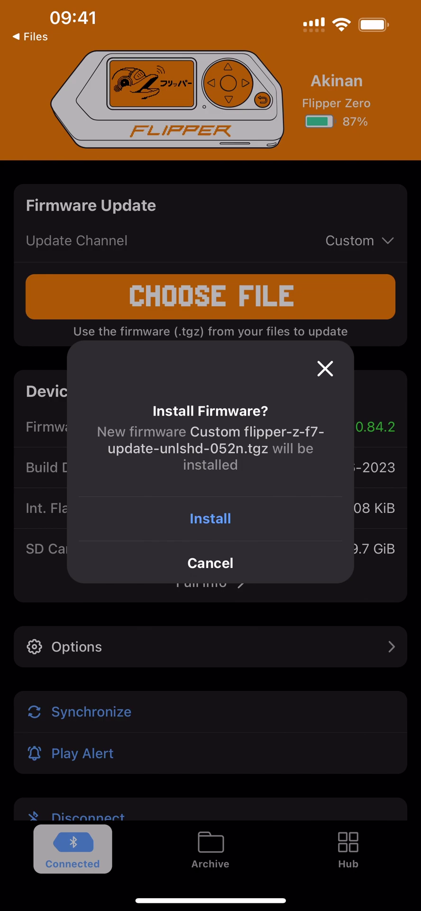
Confirm installing the custom 052n.tgz firmware, then dismiss the Update Failed message.
{"action": "left_click", "coordinate": [210, 518]}
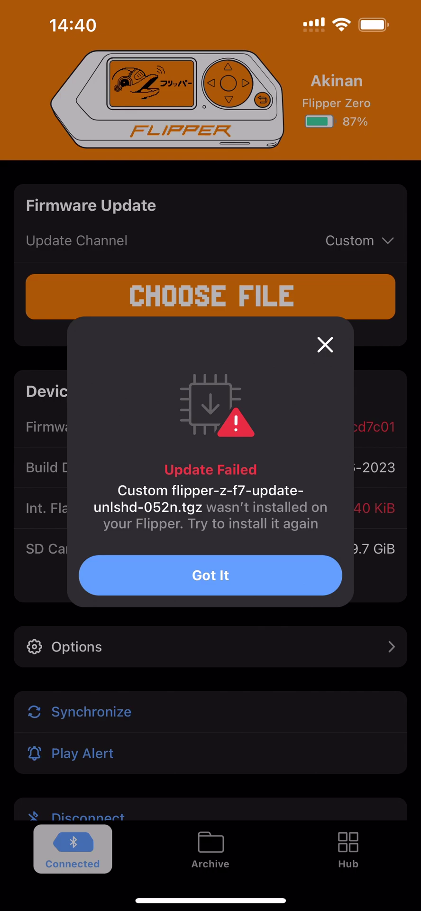
{"action": "left_click", "coordinate": [210, 575]}
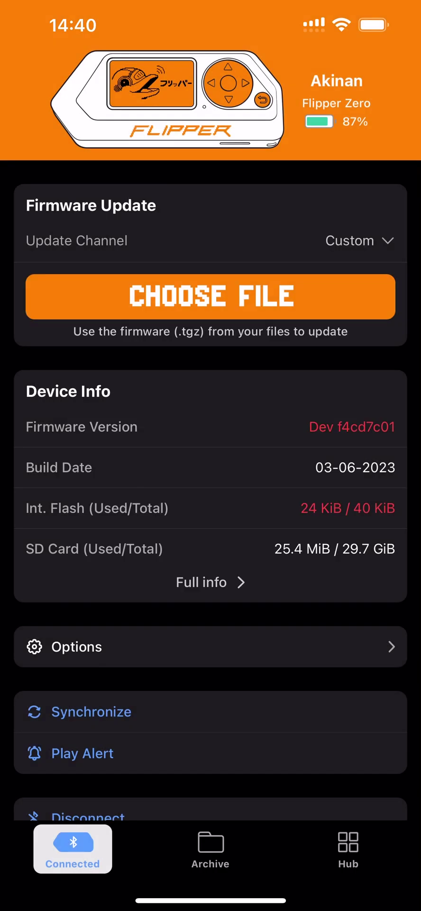
Open the Flipper's remote control view and navigate its menu into Settings.
{"action": "left_click", "coordinate": [167, 99]}
{"action": "left_click", "coordinate": [166, 784]}
{"action": "left_click", "coordinate": [165, 734]}
{"action": "left_click", "coordinate": [165, 784]}
Move down to System and open the About page showing Unleashed Firmware.
{"action": "left_click", "coordinate": [165, 833]}
{"action": "left_click", "coordinate": [166, 833]}
{"action": "left_click", "coordinate": [166, 833]}
{"action": "left_click", "coordinate": [166, 833]}
{"action": "left_click", "coordinate": [166, 833]}
{"action": "left_click", "coordinate": [166, 833]}
{"action": "left_click", "coordinate": [166, 833]}
{"action": "left_click", "coordinate": [165, 784]}
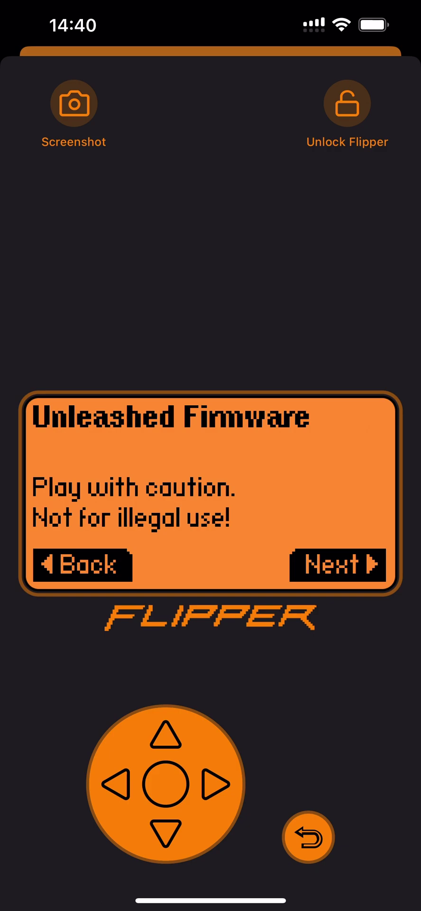